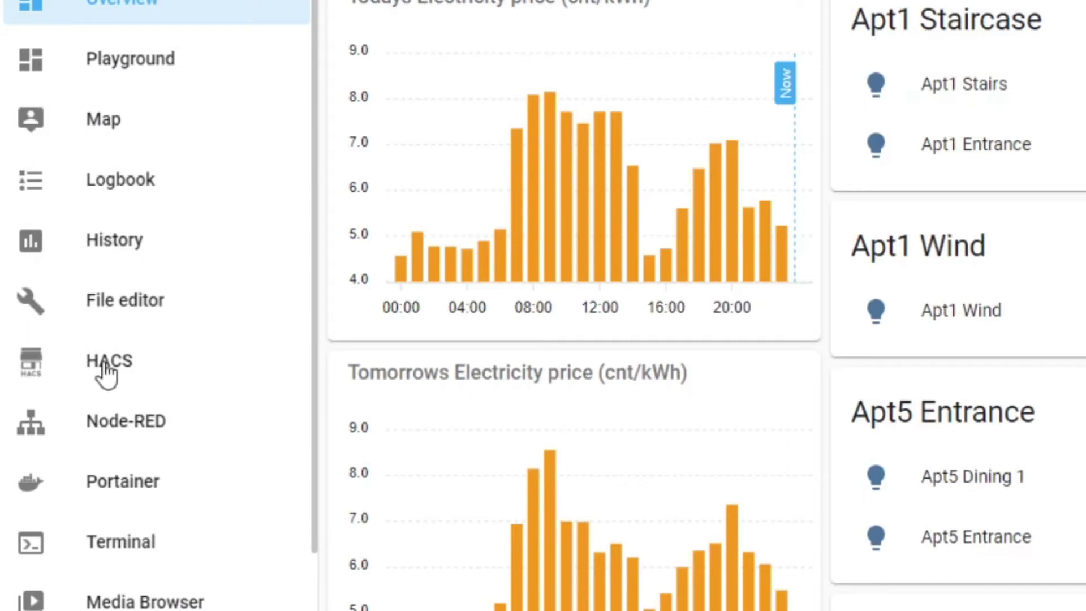
Open the HACS list of integration repositories available to add, and close it without choosing one.
left_click(116, 365)
left_click(726, 192)
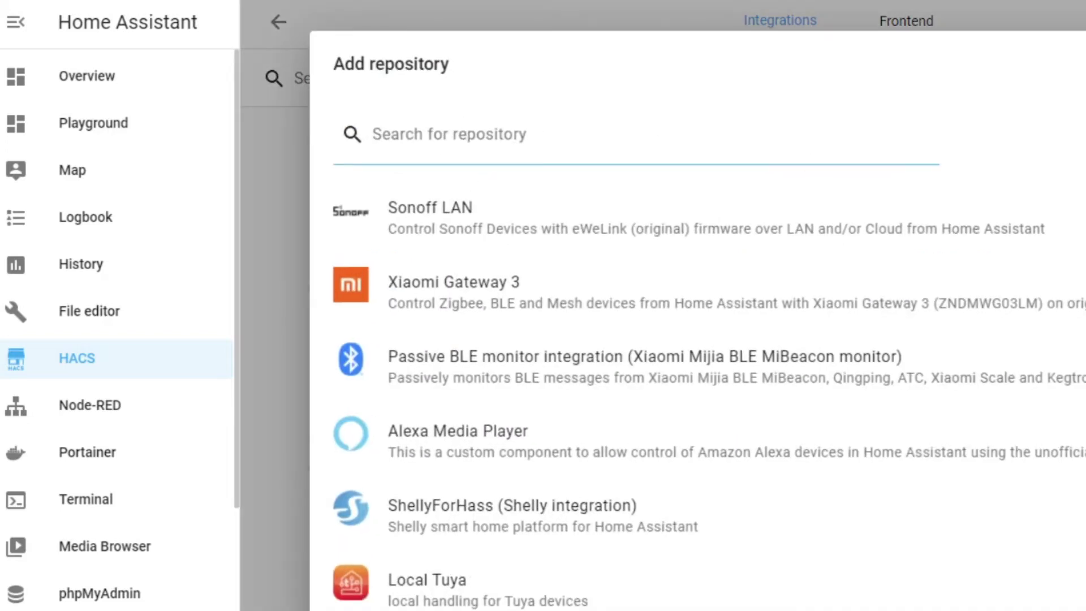
key("Escape")
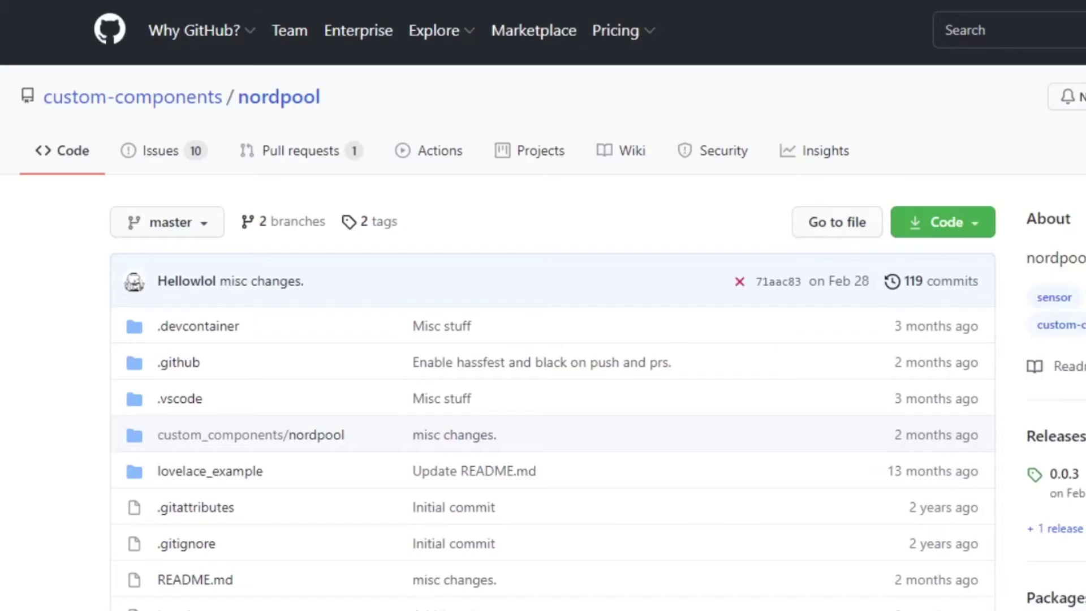
Examine the installation options and the sample configuration.yaml sensor settings in the nordpool repository's README on GitHub.
scroll(711, 413, "down", 8)
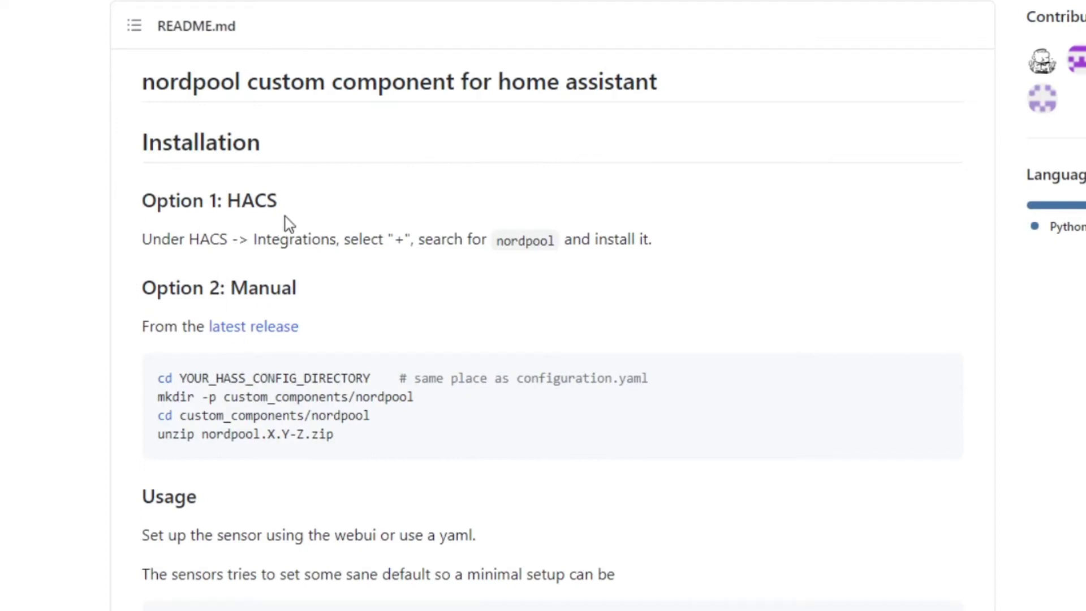
scroll(139, 289, "down", 7)
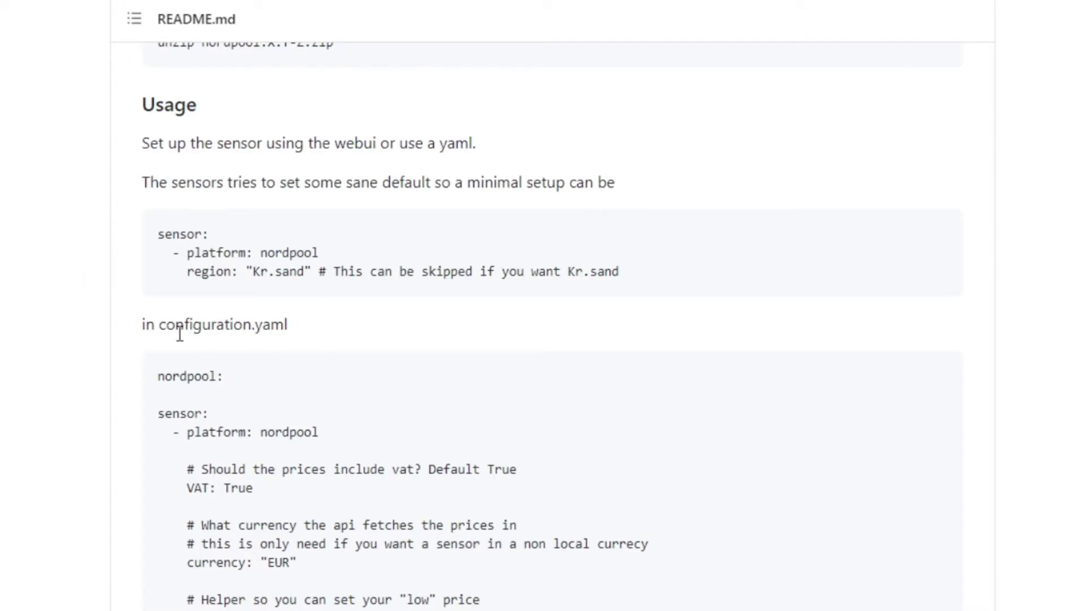
scroll(183, 354, "down", 3)
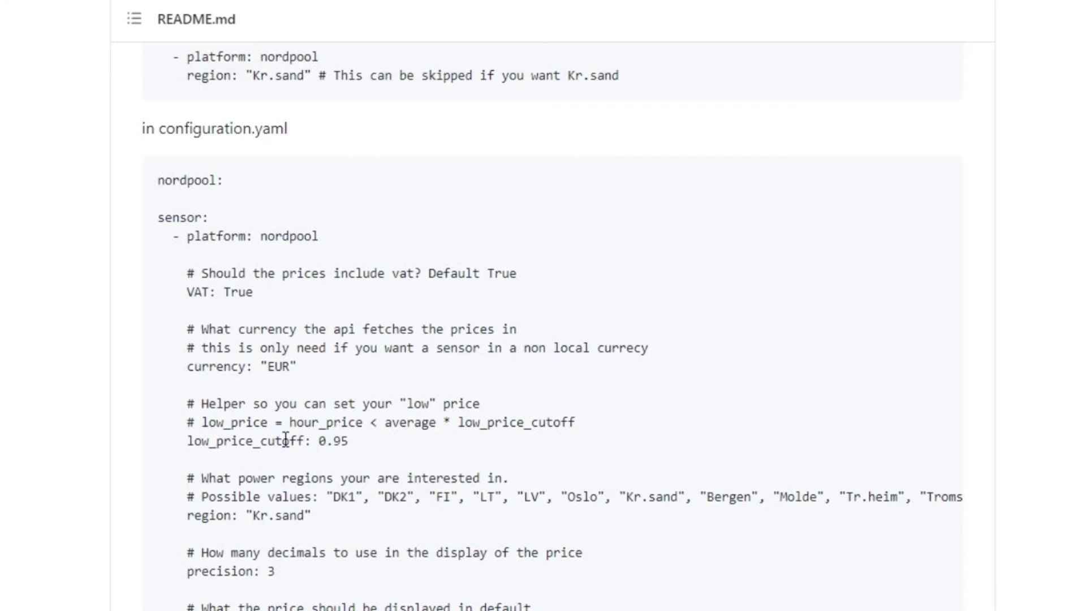
scroll(286, 441, "down", 2)
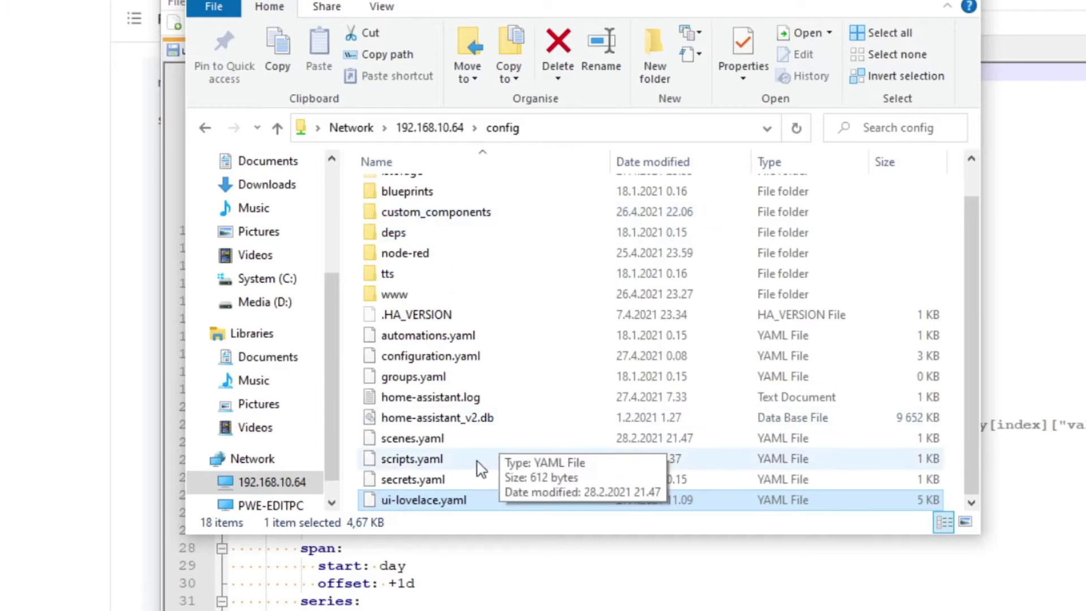
Open configuration.yaml from the config network folder in Notepad++ and go to the Nordpool sensor section.
right_click(452, 356)
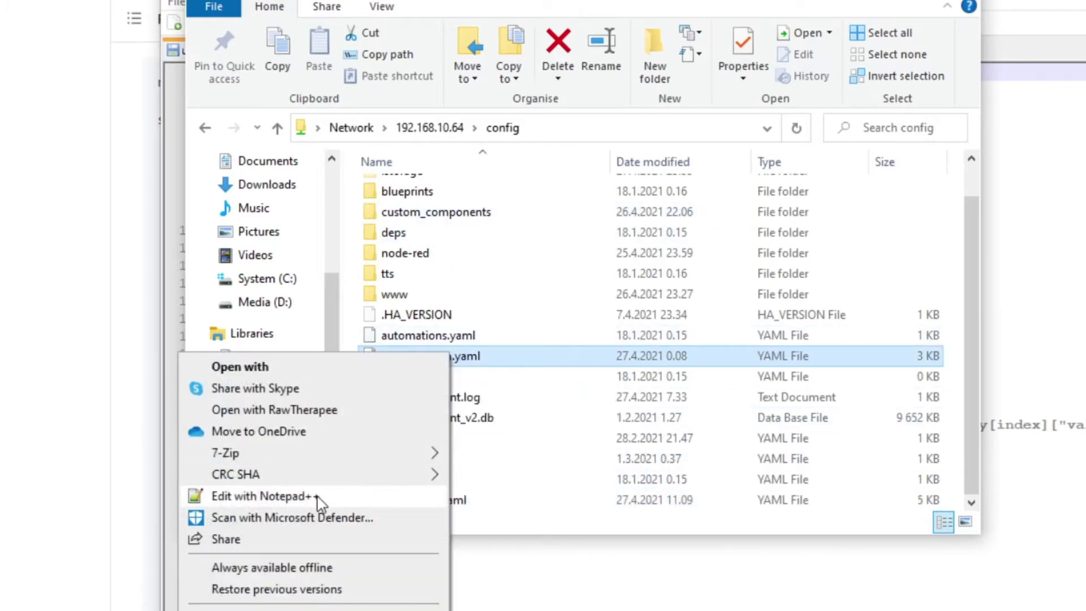
left_click(320, 501)
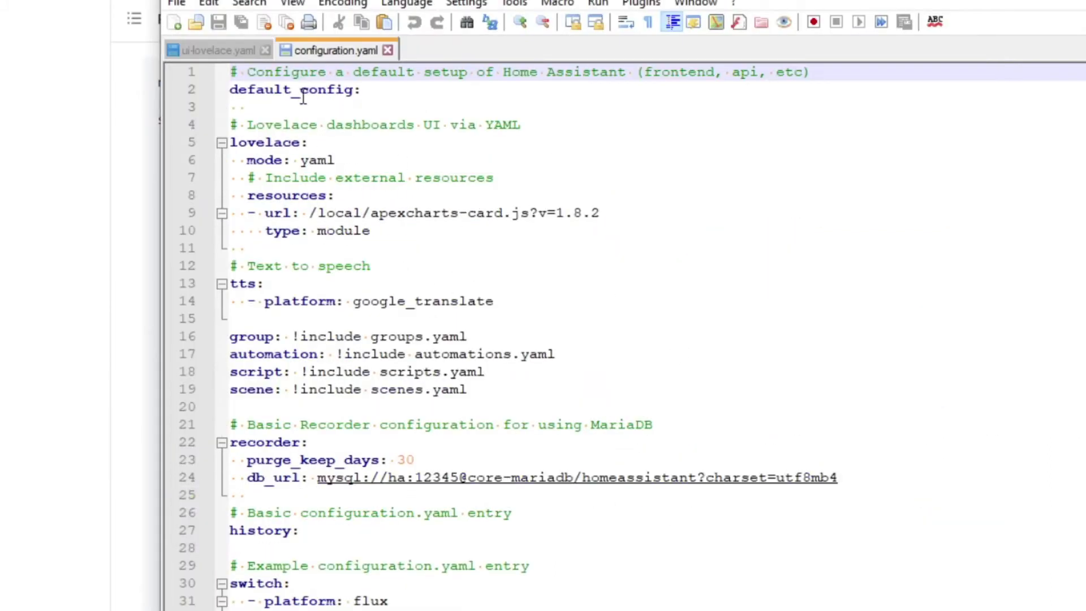
scroll(357, 239, "down", 3)
scroll(360, 240, "down", 11)
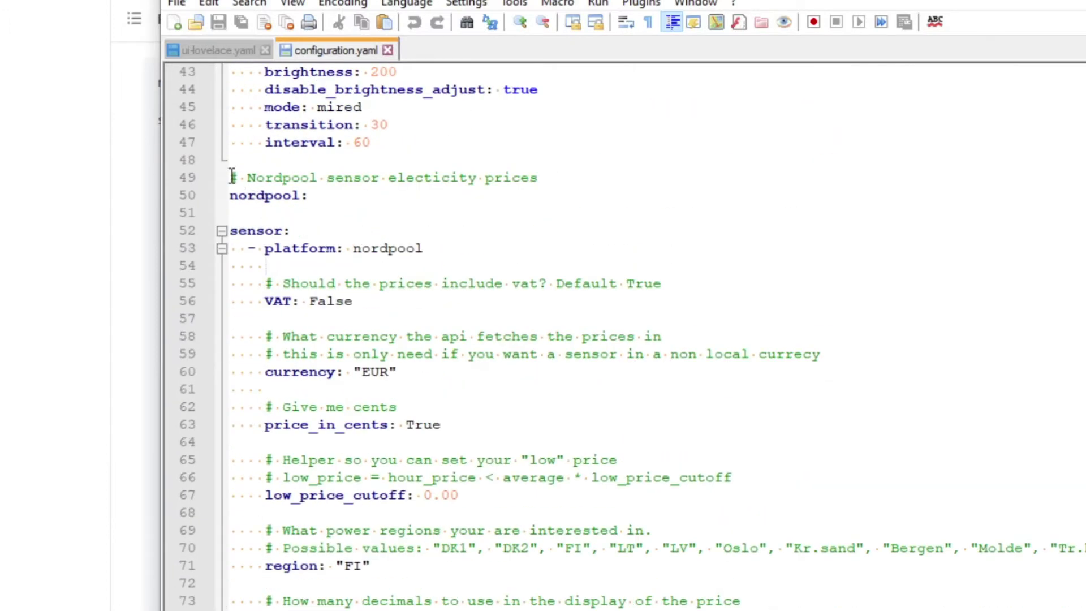
left_click_drag(232, 176, 592, 173)
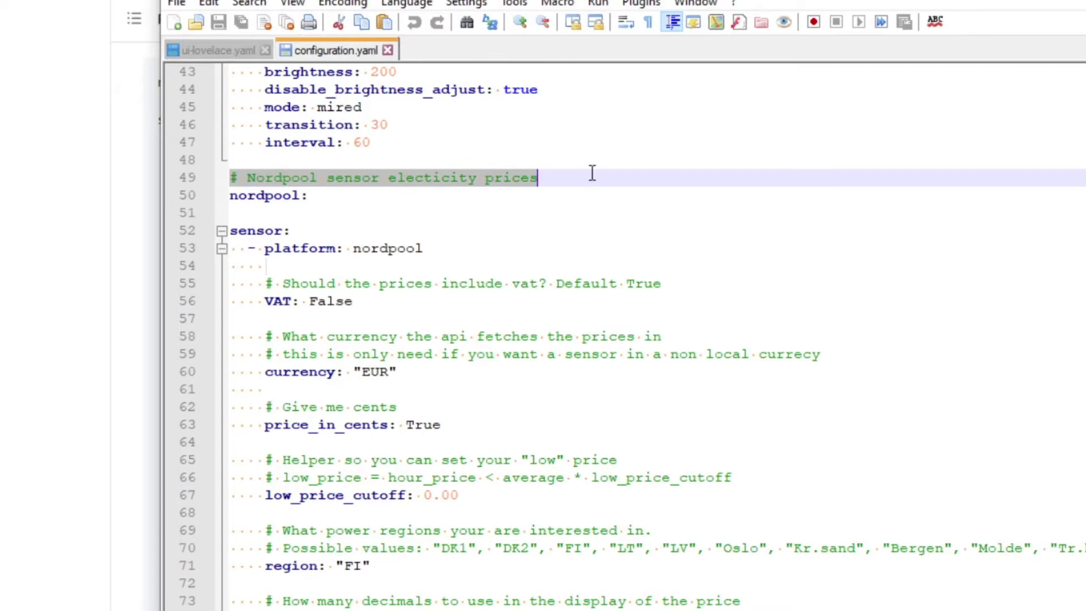
left_click(413, 197)
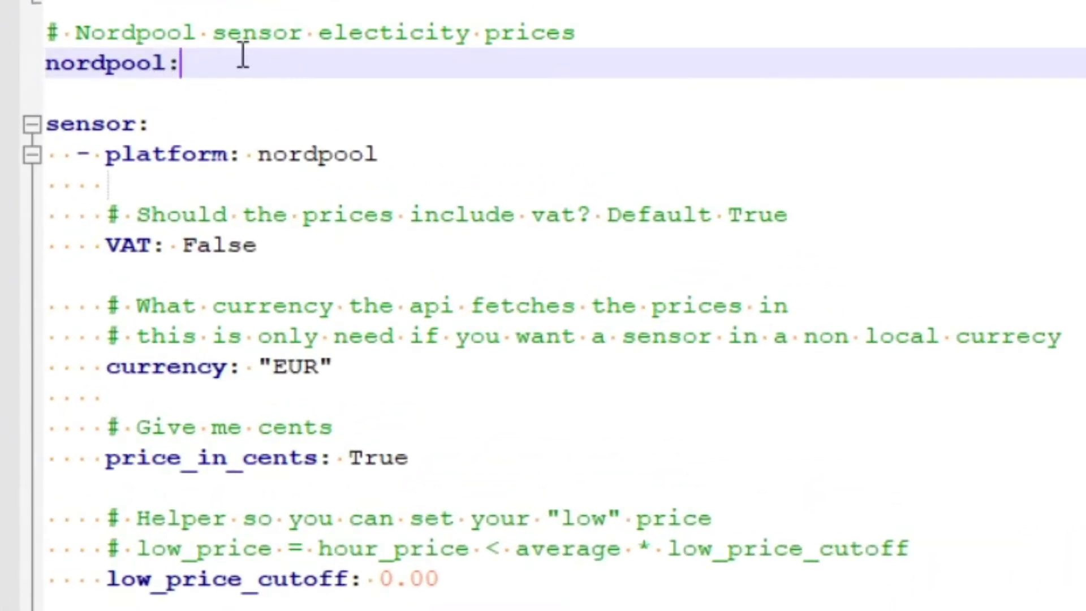
Review the VAT, currency and price_in_cents settings of the Nordpool sensor in configuration.yaml.
scroll(368, 49, "down", 1)
scroll(344, 67, "down", 1)
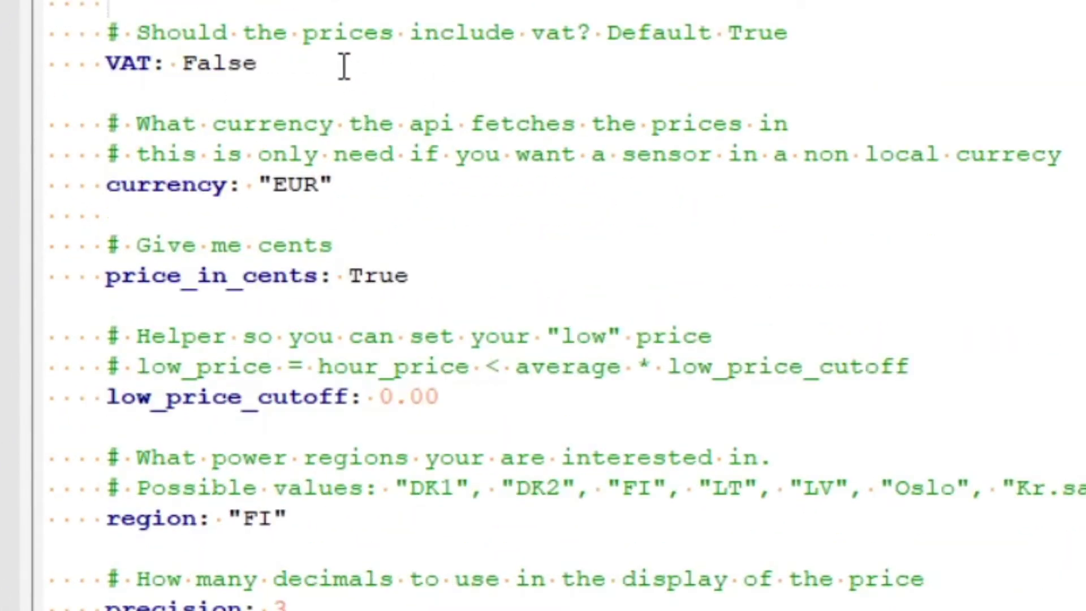
double_click(296, 185)
left_click(110, 245)
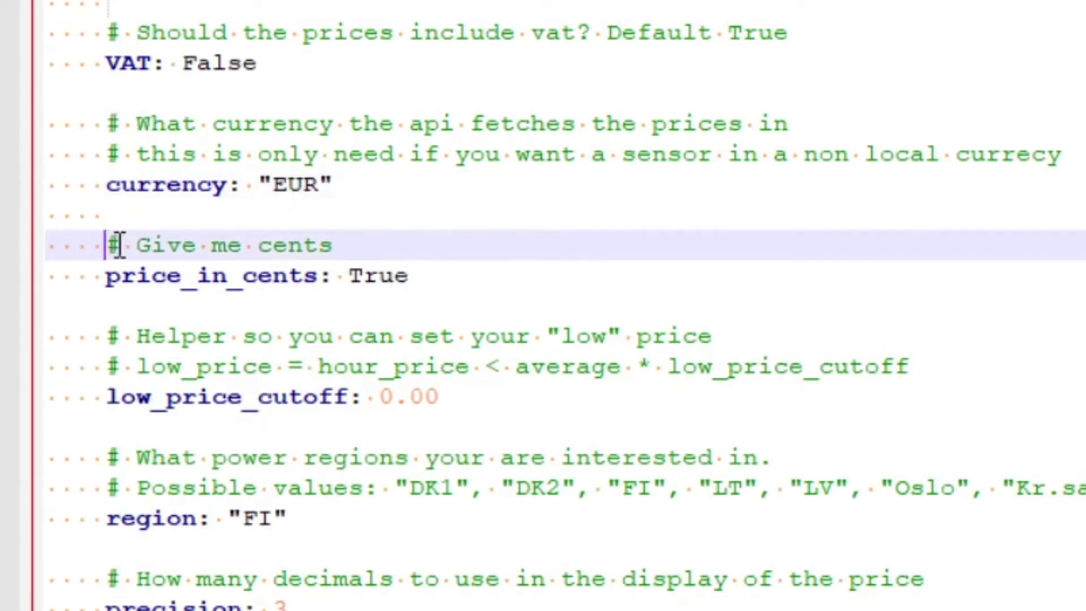
left_click_drag(117, 245, 453, 267)
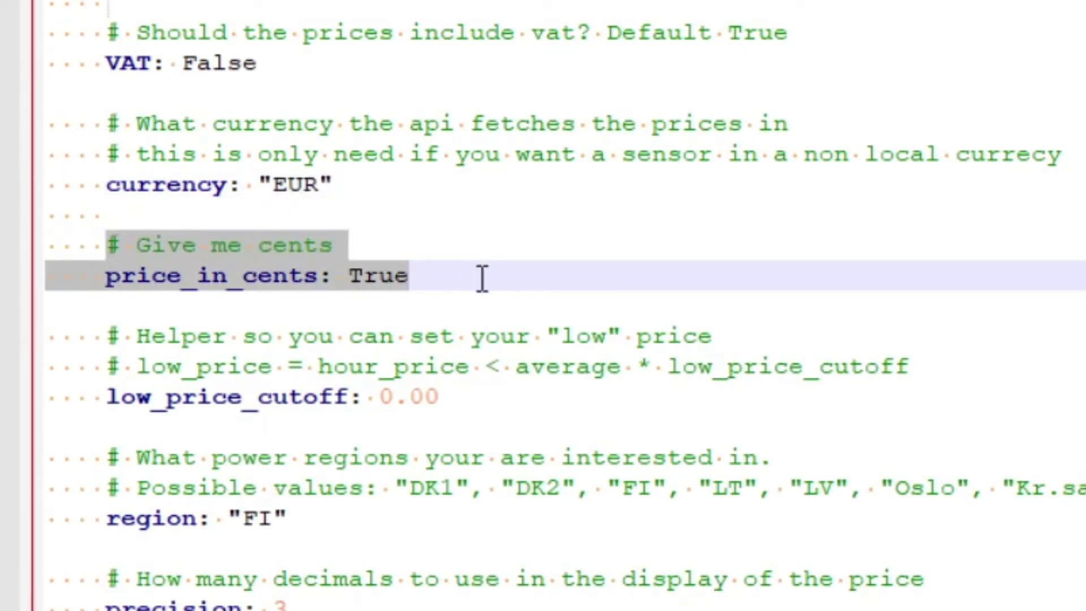
left_click(198, 275)
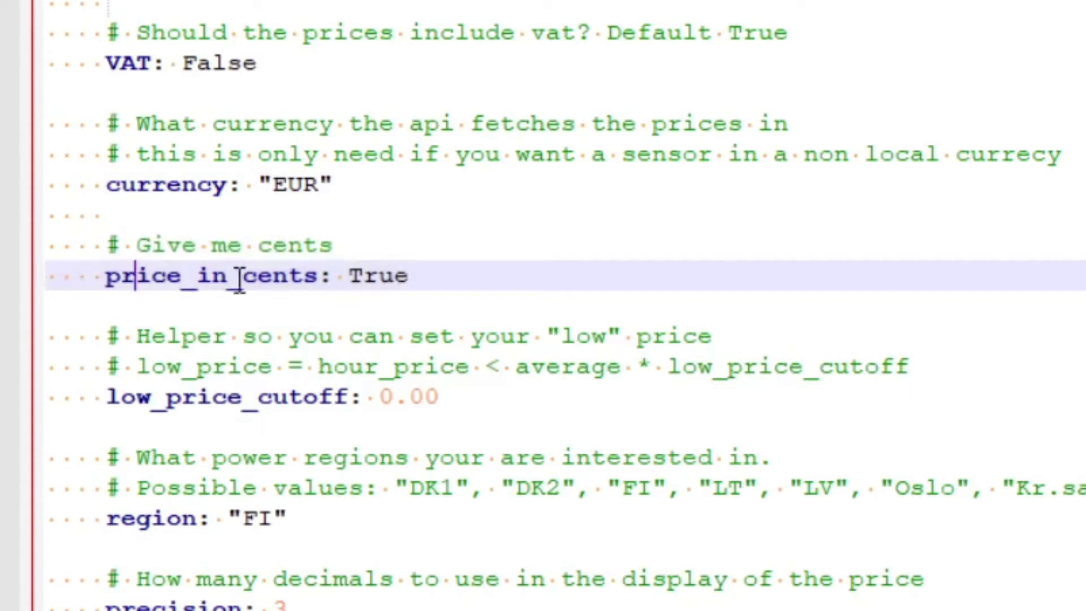
left_click(379, 275)
left_click(442, 275)
Review the Nordpool sensor's region, precision and price_type settings in configuration.yaml.
scroll(431, 374, "down", 2)
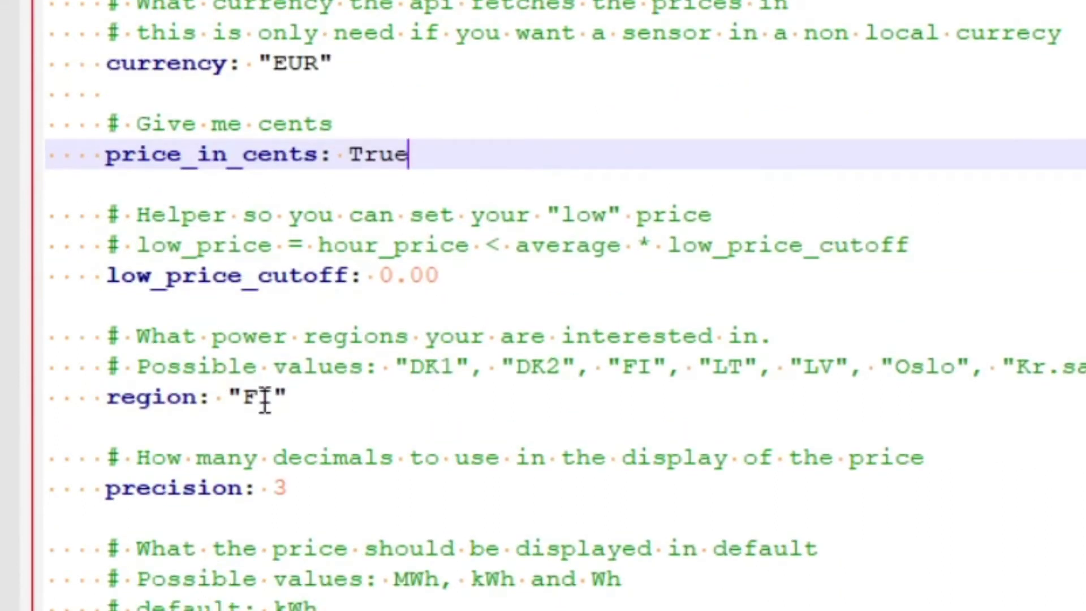
double_click(263, 398)
double_click(281, 490)
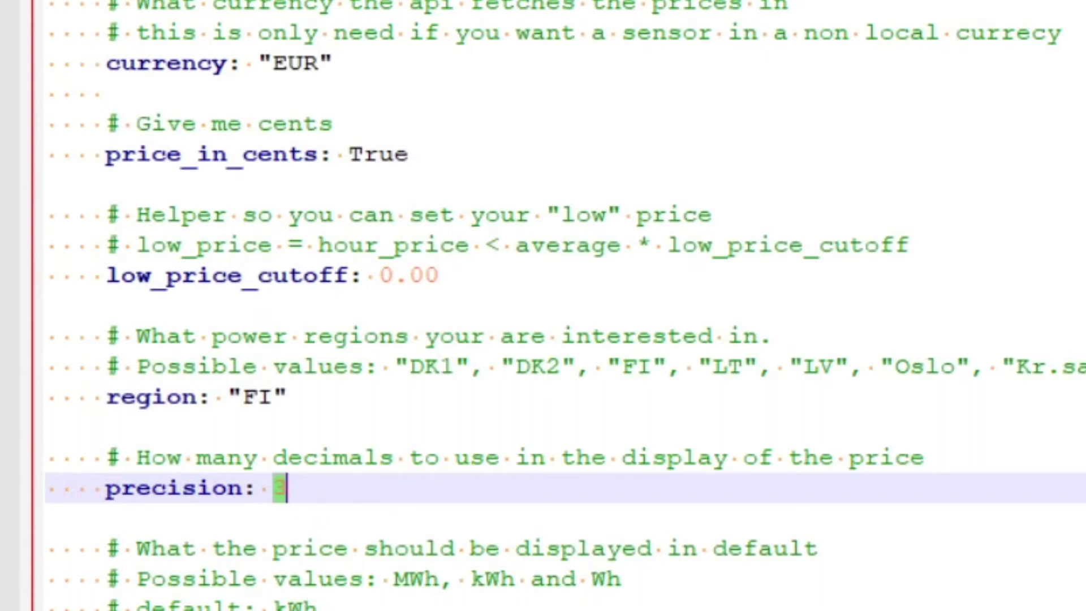
scroll(315, 371, "down", 3)
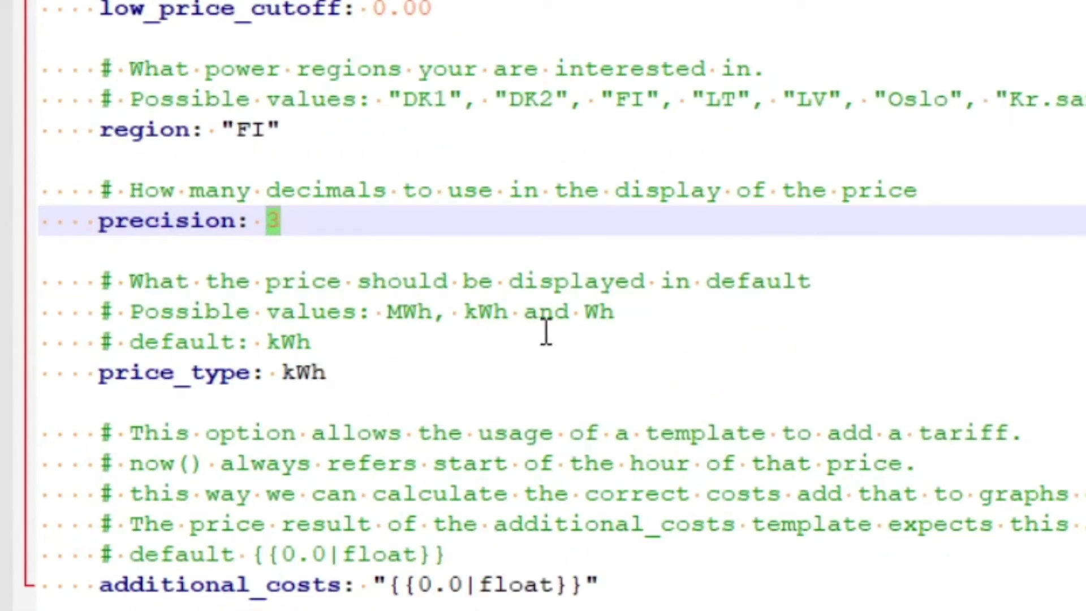
left_click(283, 374)
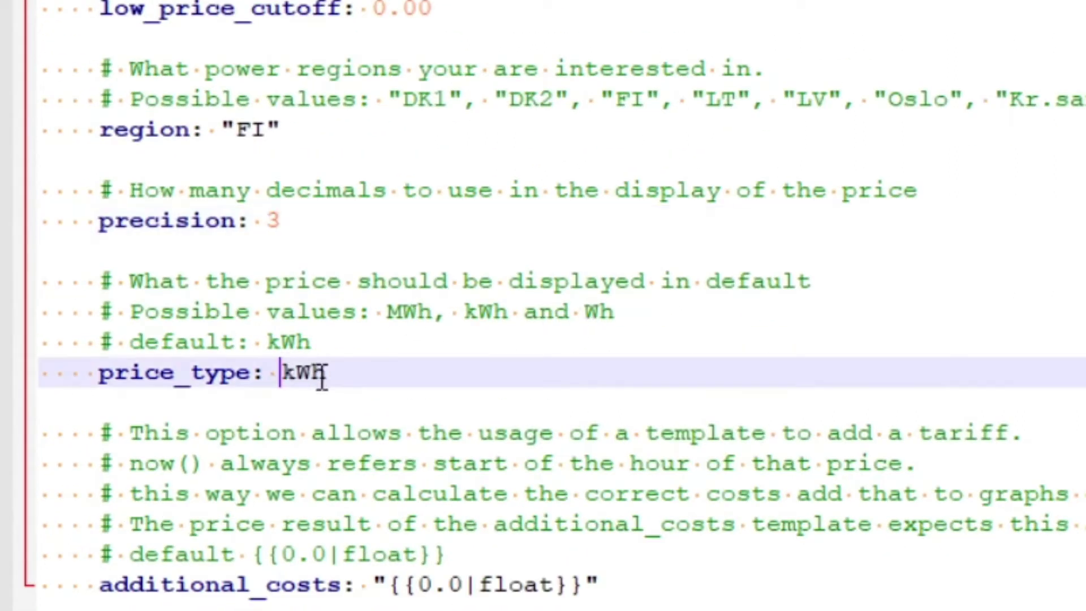
key("Right")
key("Right")
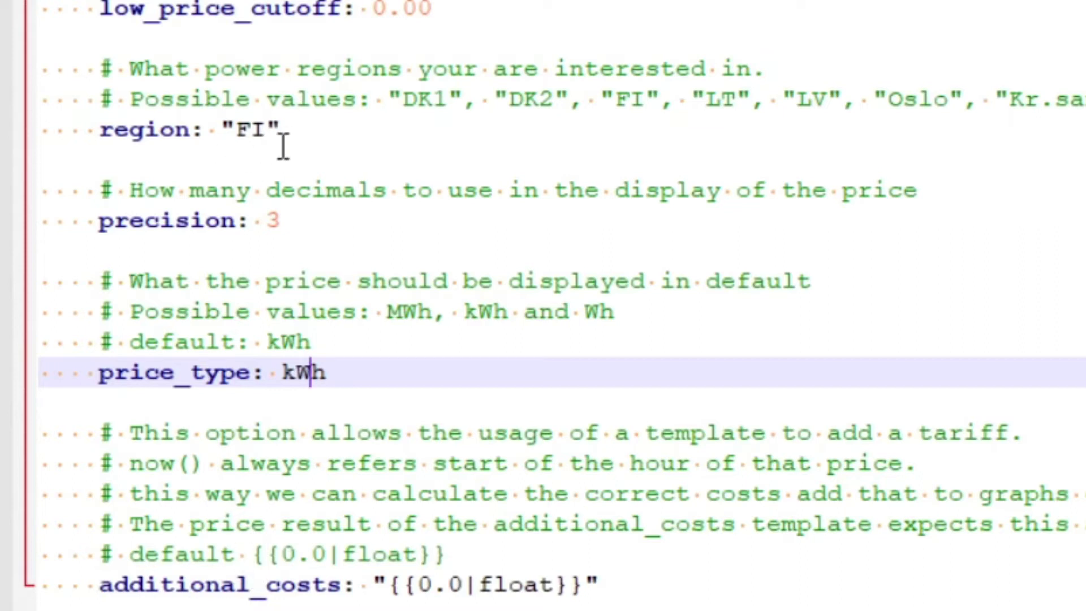
scroll(290, 161, "up", 1)
scroll(290, 161, "up", 3)
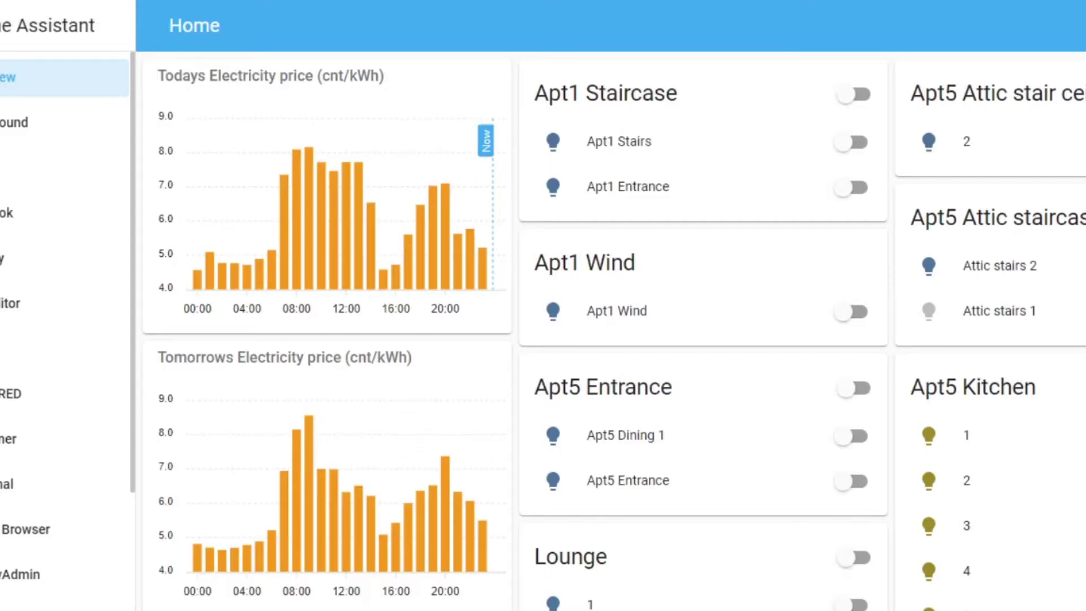
Open the Nordpool sensor's details from the Home Assistant dashboard and examine its attributes, including today's and tomorrow's prices.
mouse_move(514, 439)
scroll(614, 330, "down", 15)
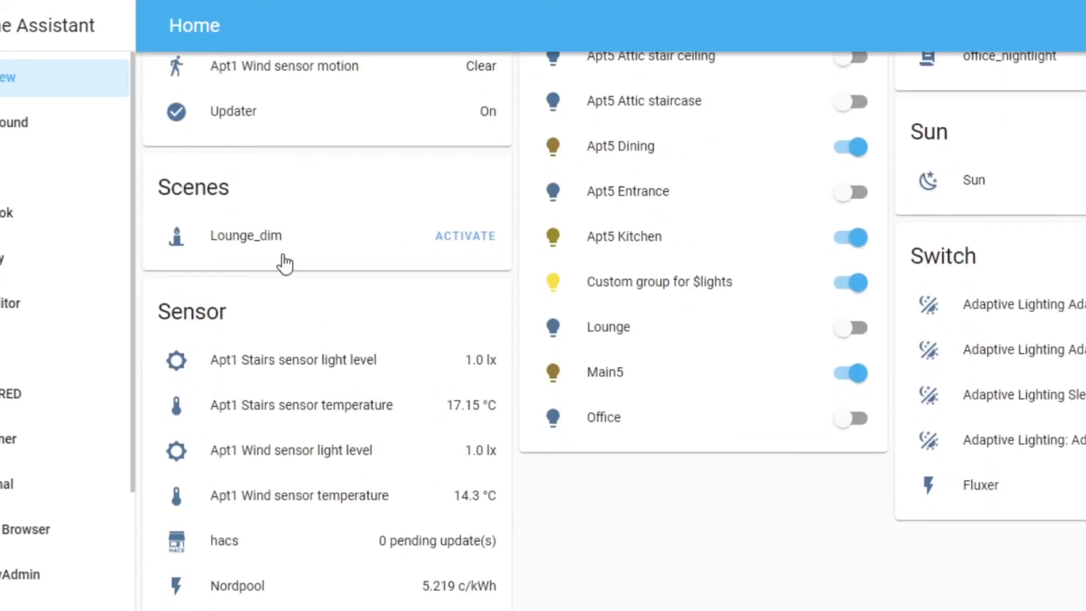
left_click(249, 588)
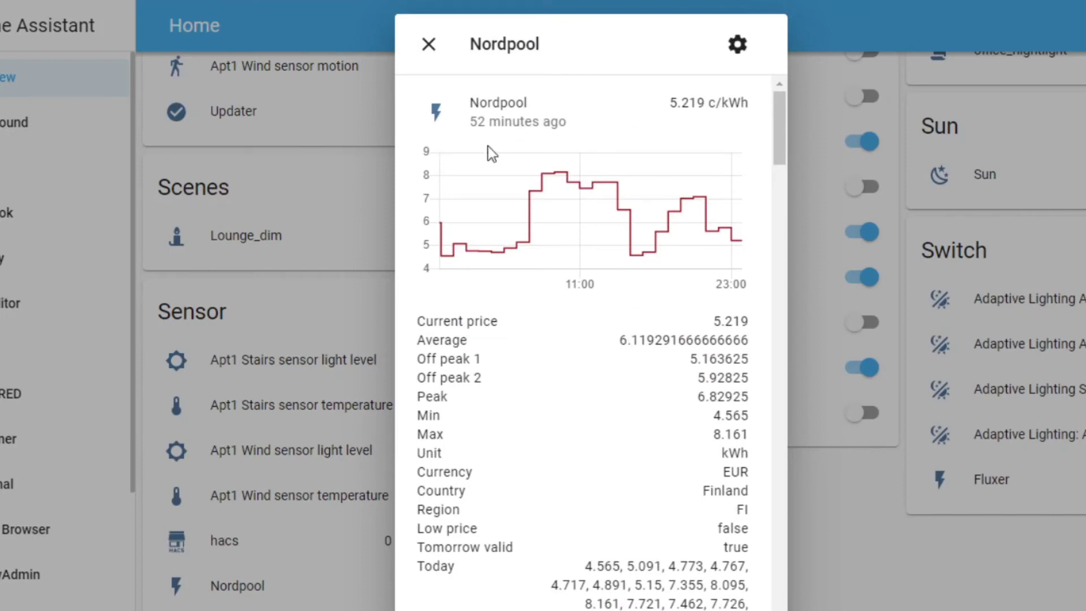
scroll(566, 373, "down", 2)
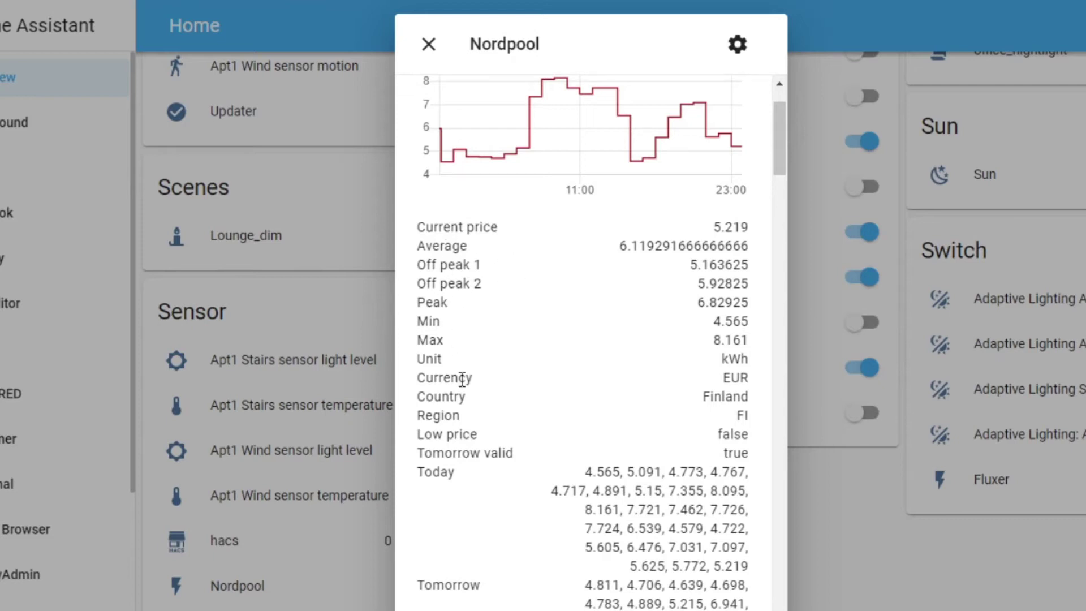
scroll(529, 433, "down", 5)
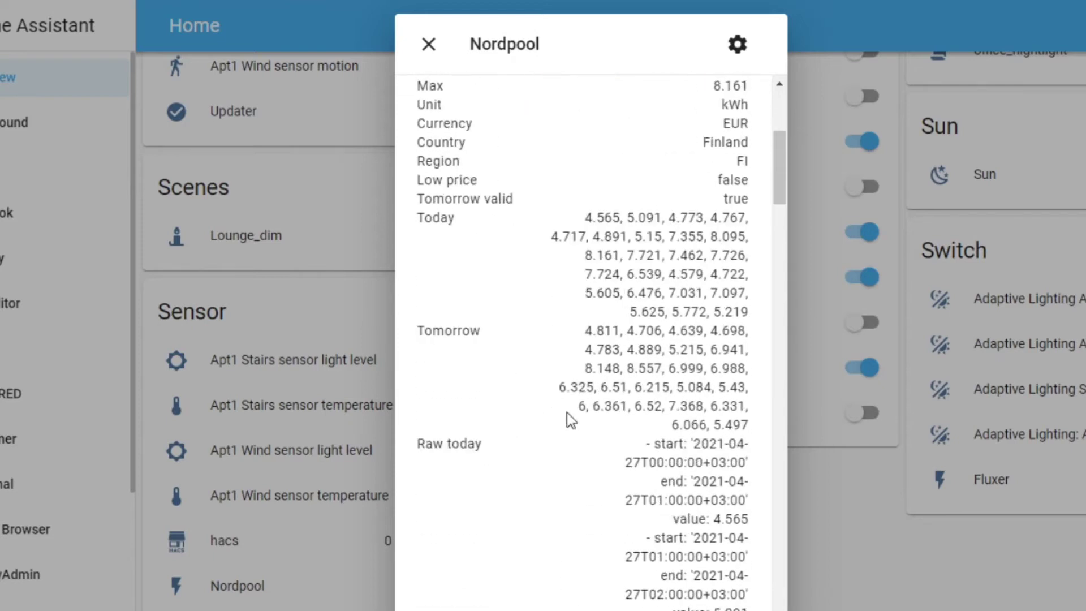
left_click_drag(588, 186, 753, 378)
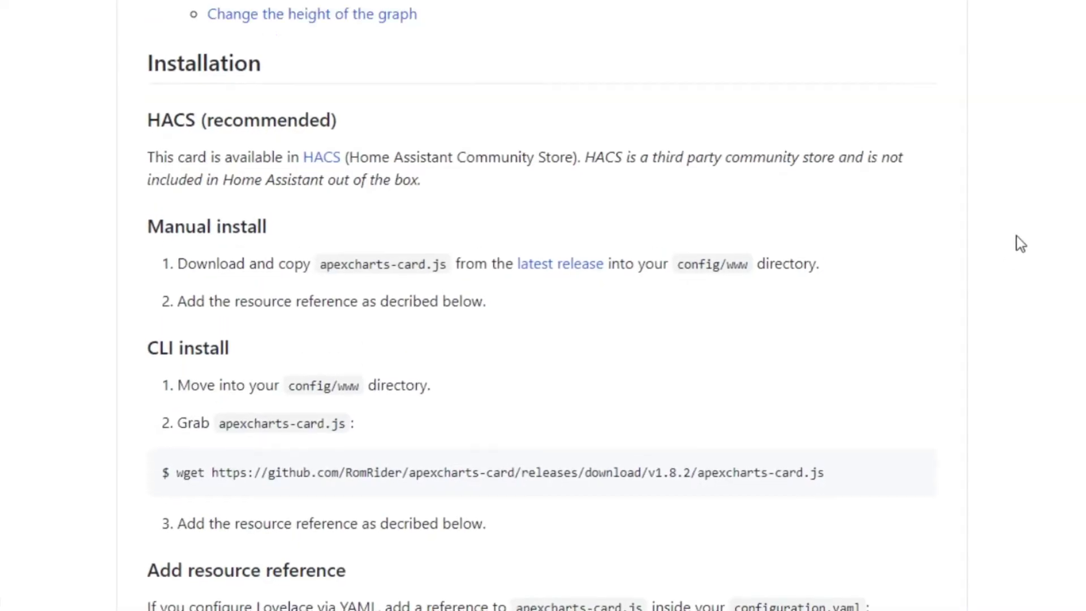
Examine the RomRider/apexcharts-card repository page on GitHub, from its file list to the README's installation instructions.
scroll(1021, 243, "up", 20)
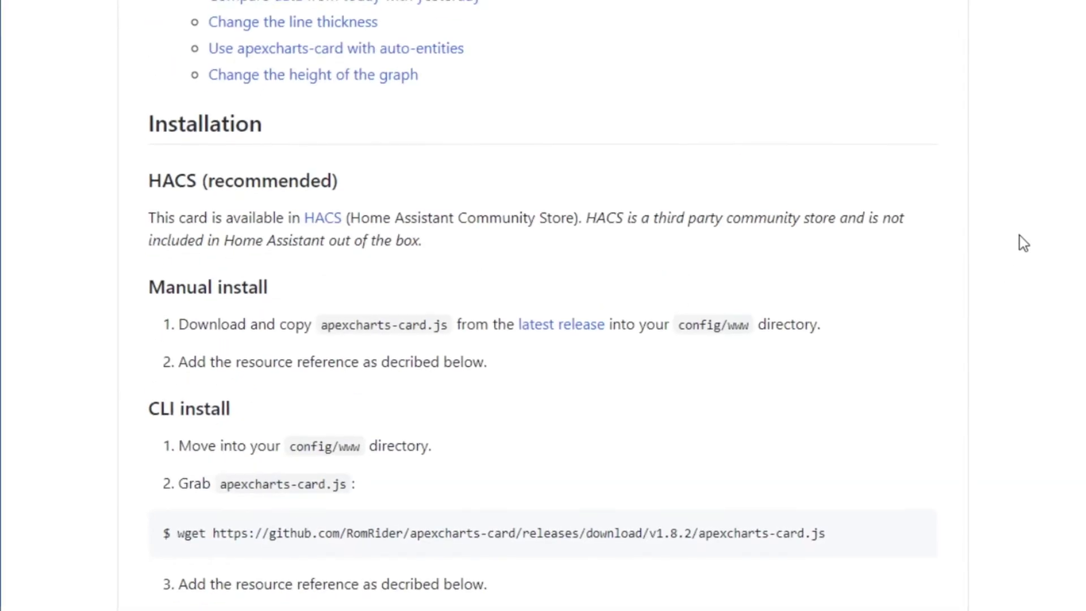
scroll(1031, 235, "up", 5)
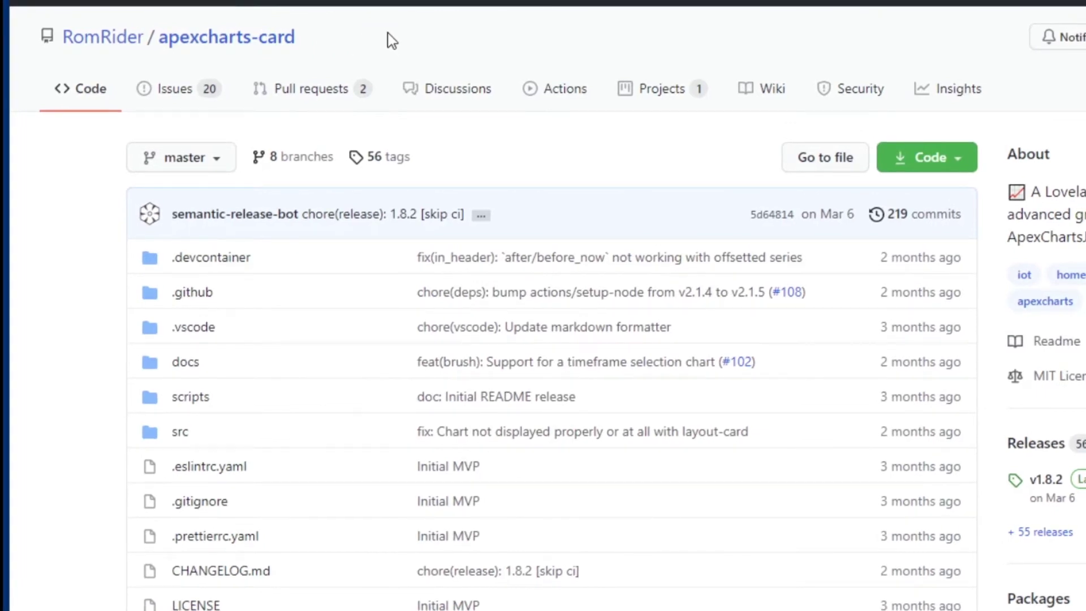
scroll(36, 349, "down", 10)
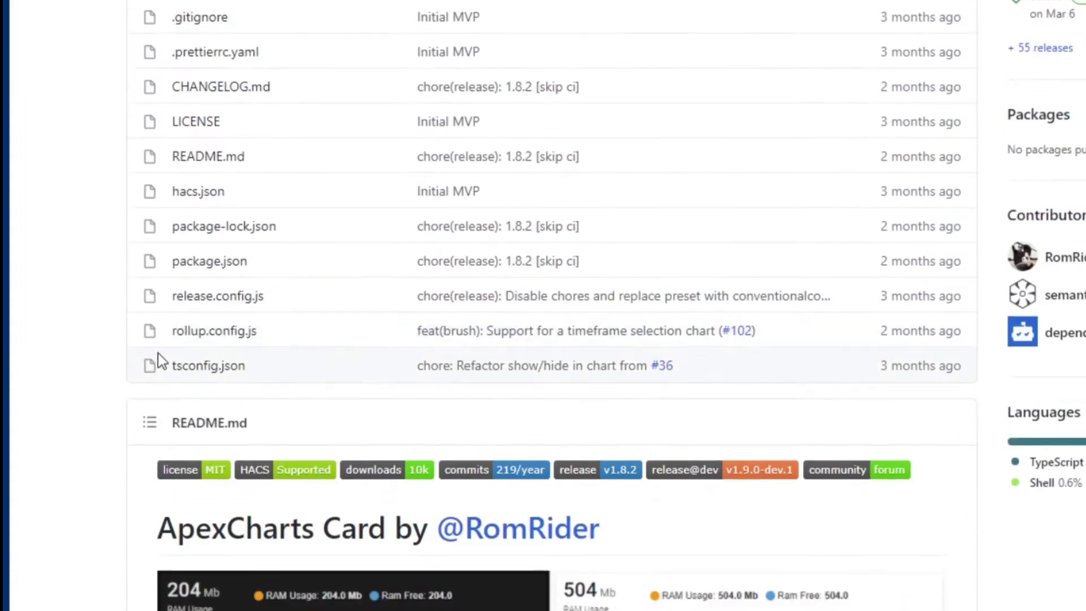
scroll(108, 350, "down", 15)
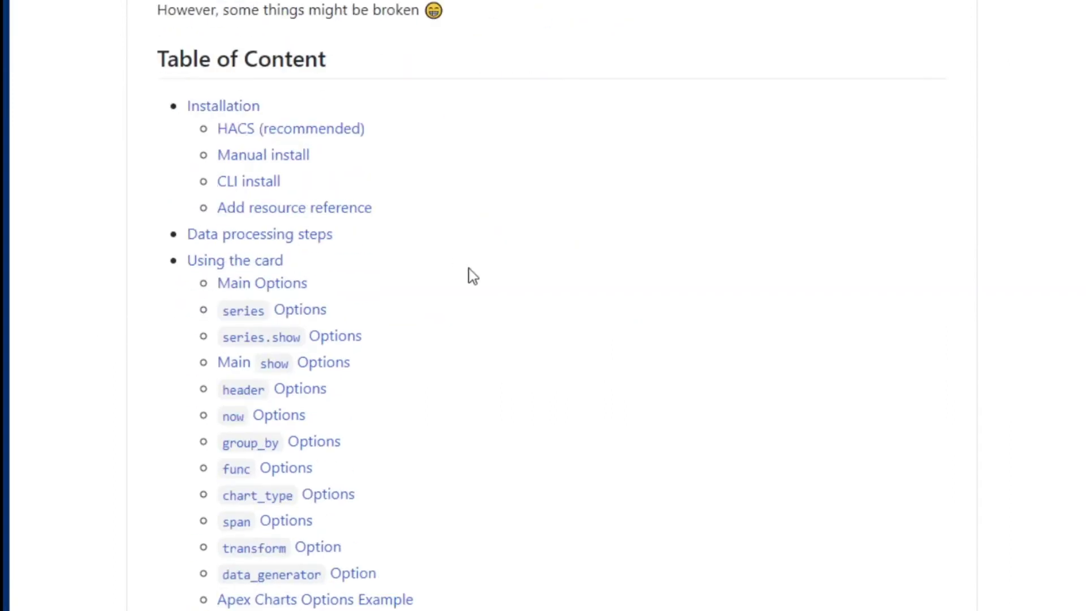
scroll(473, 277, "down", 15)
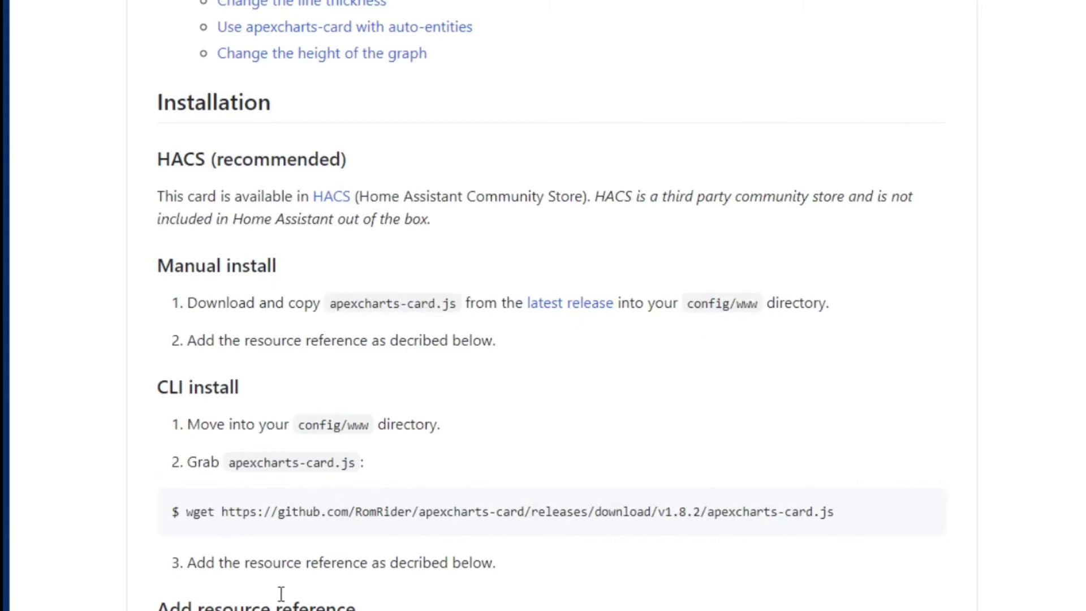
Switch to File Explorer and open the www folder inside config to check for the apexcharts-card.js file.
key("alt+Tab")
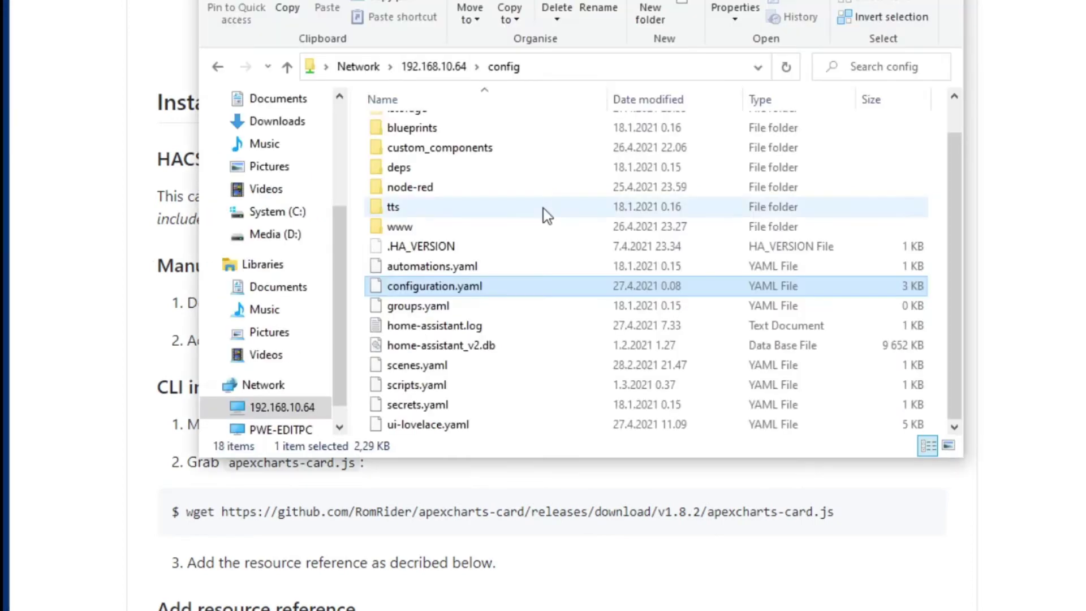
scroll(500, 244, "up", 1)
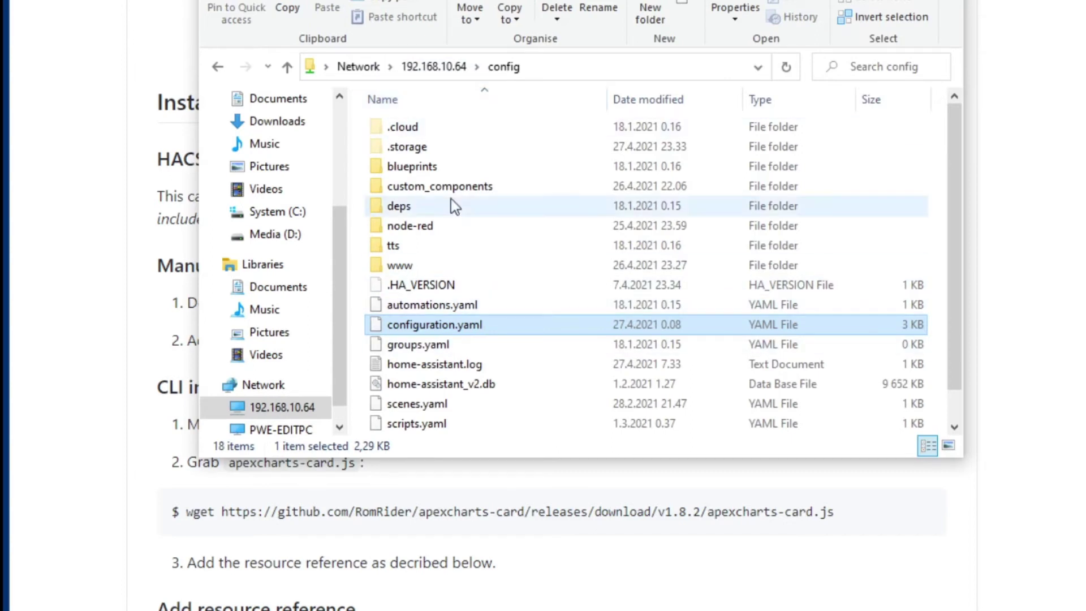
double_click(417, 266)
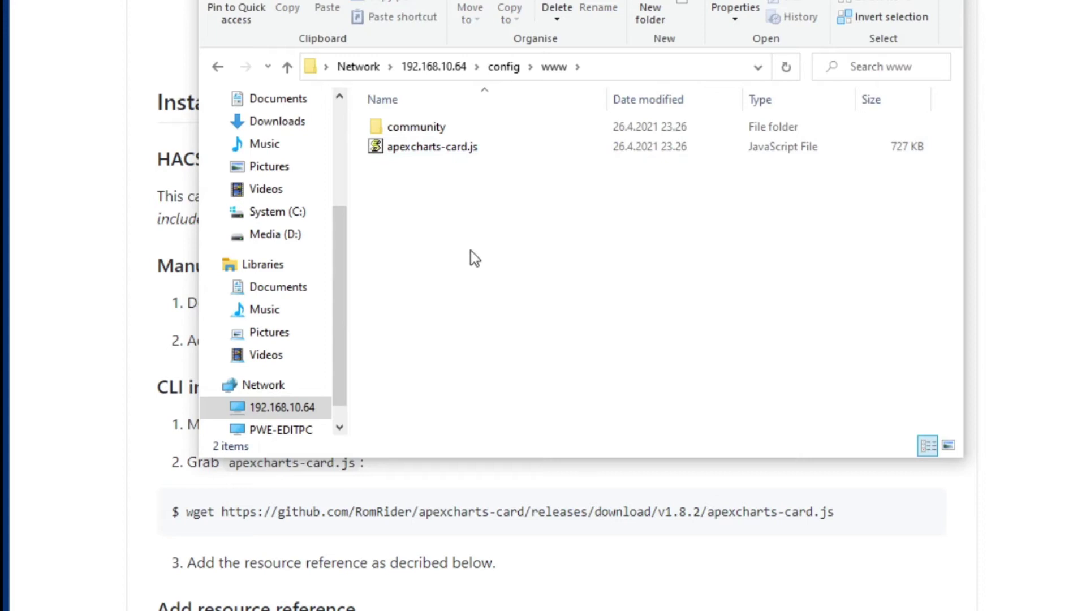
Return to the apexcharts-card README and examine the instructions for adding the resource reference in configuration.yaml.
left_click(67, 346)
scroll(80, 345, "down", 3)
scroll(84, 352, "down", 3)
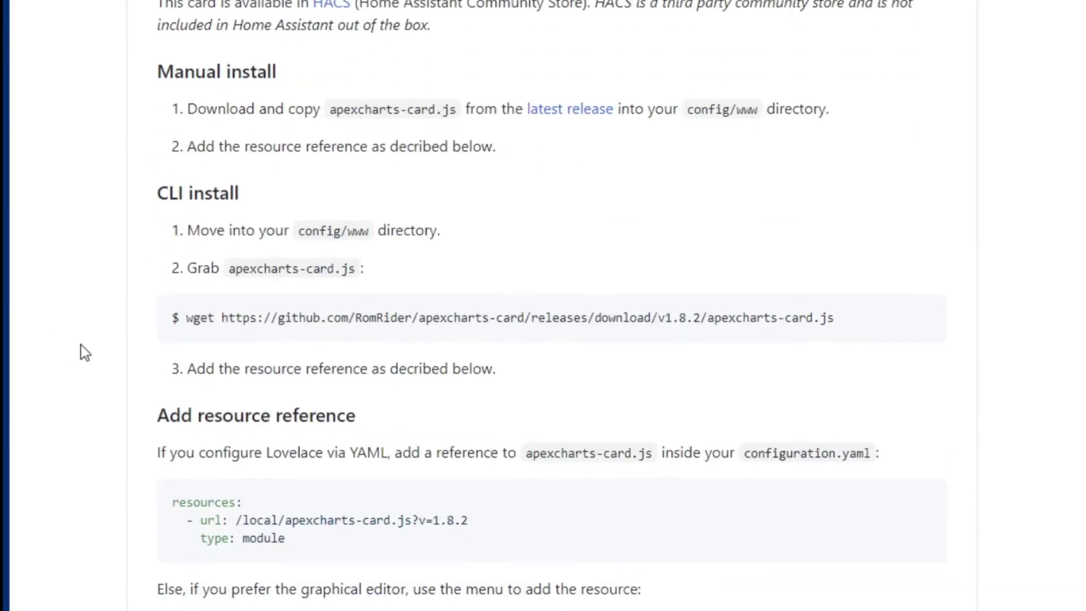
Highlight the README's resource reference, then switch to configuration.yaml in Notepad++ and examine the matching apexcharts-card entry under lovelace resources.
left_click_drag(285, 356, 186, 316)
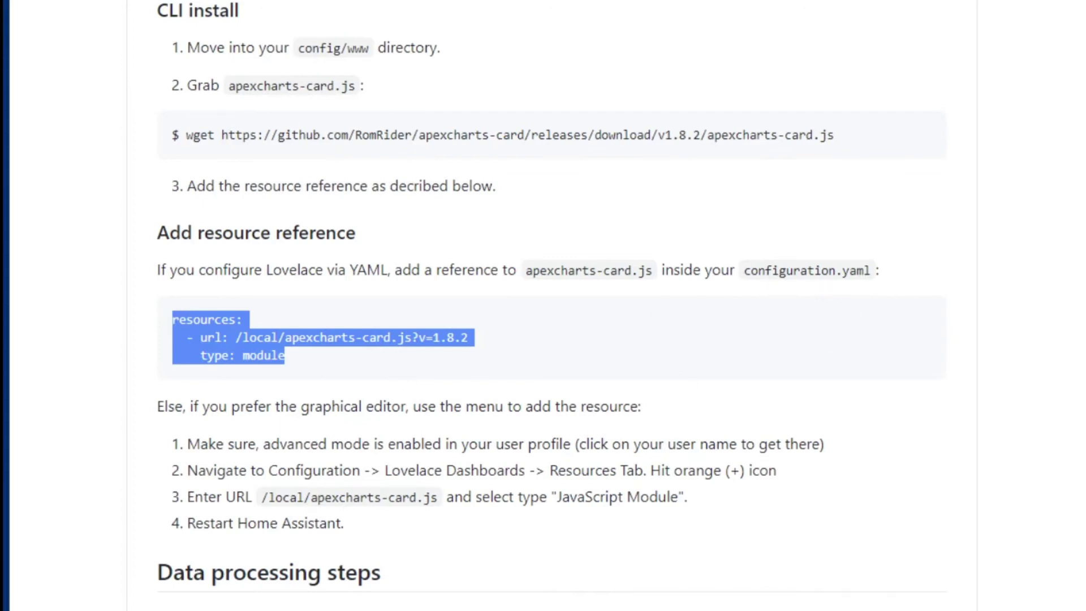
key("alt+Tab")
scroll(521, 272, "up", 13)
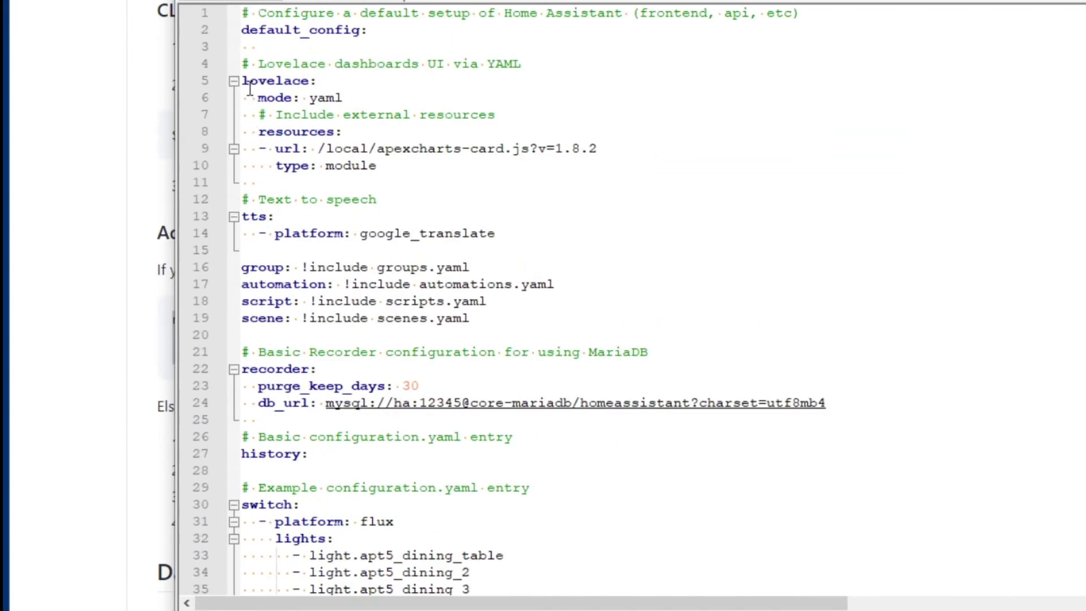
left_click_drag(245, 61, 561, 66)
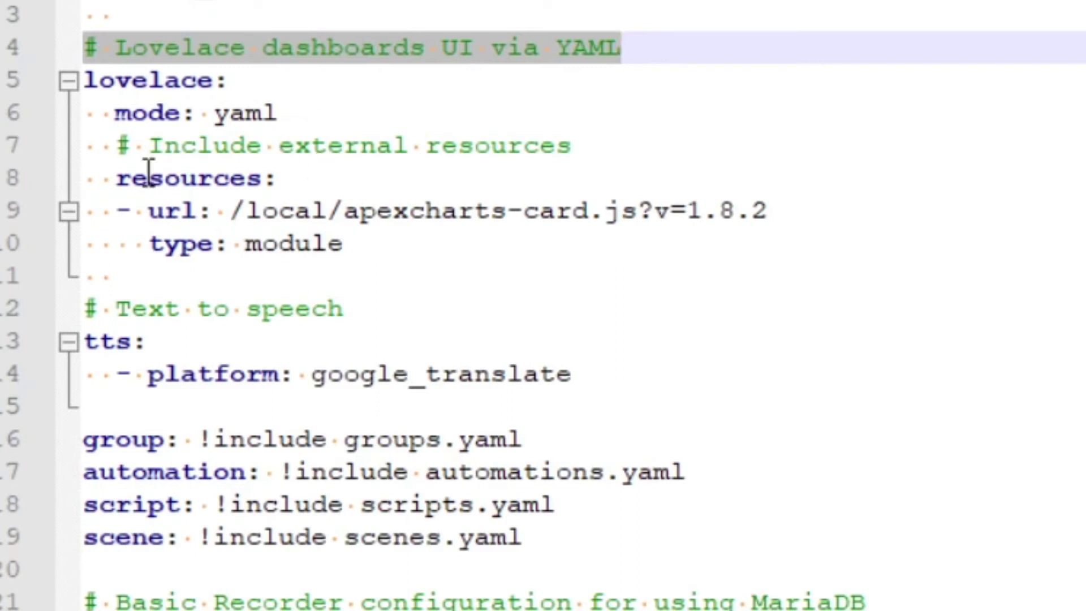
left_click_drag(116, 178, 795, 204)
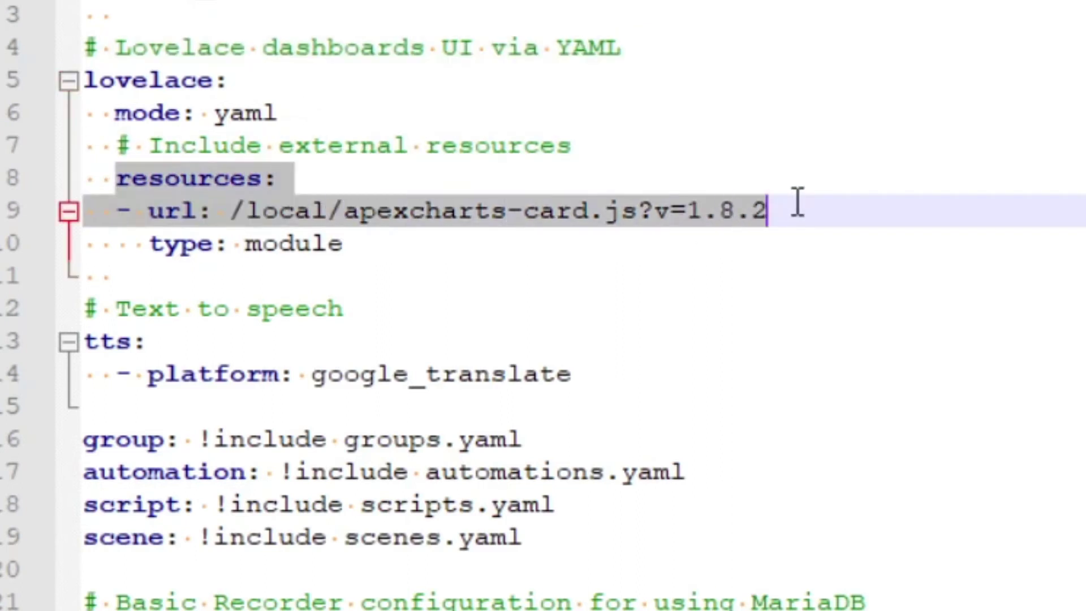
left_click(614, 204)
left_click(325, 249)
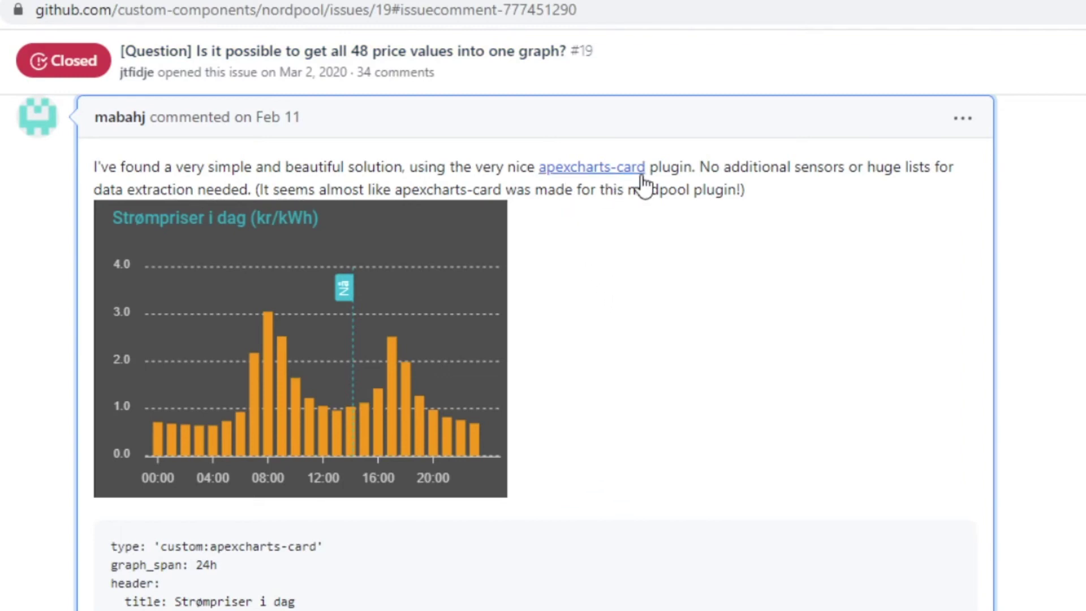
Examine the example apexcharts-card YAML code in the nordpool GitHub issue comment, highlighting it from the card type through the data generator.
scroll(689, 189, "down", 4)
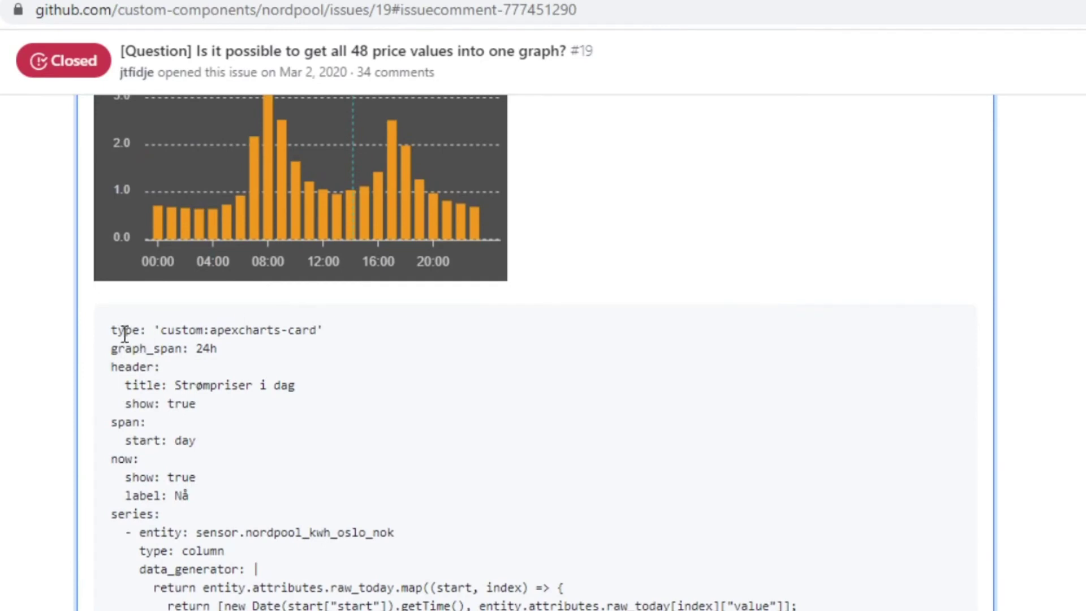
left_click_drag(115, 330, 798, 608)
left_click(444, 463)
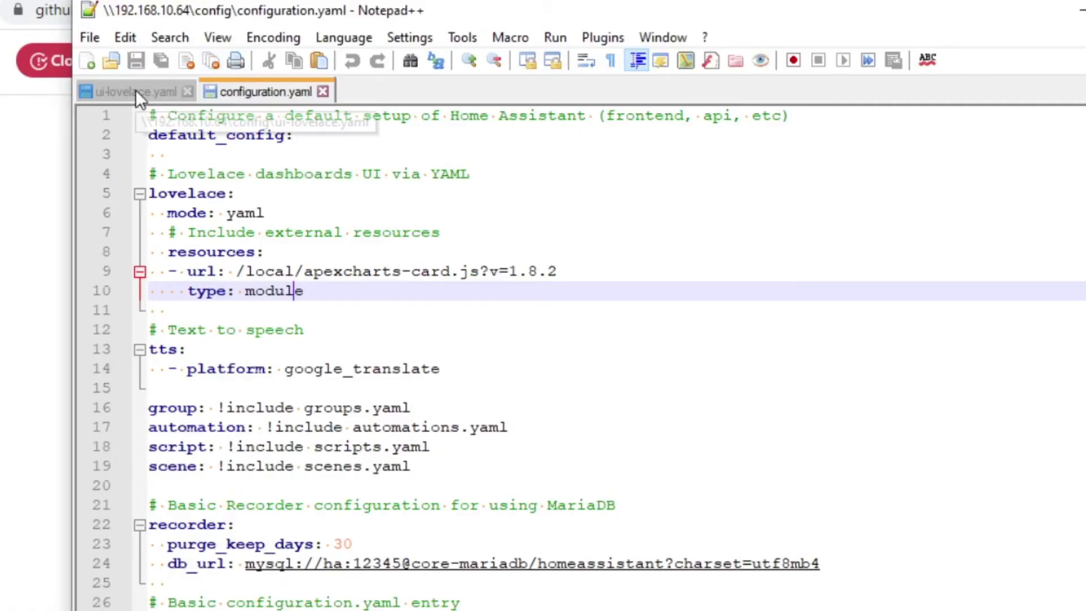
Switch to ui-lovelace.yaml in Notepad++ and examine the today's price card's title, Nordpool sensor entity and data_generator code.
left_click(135, 90)
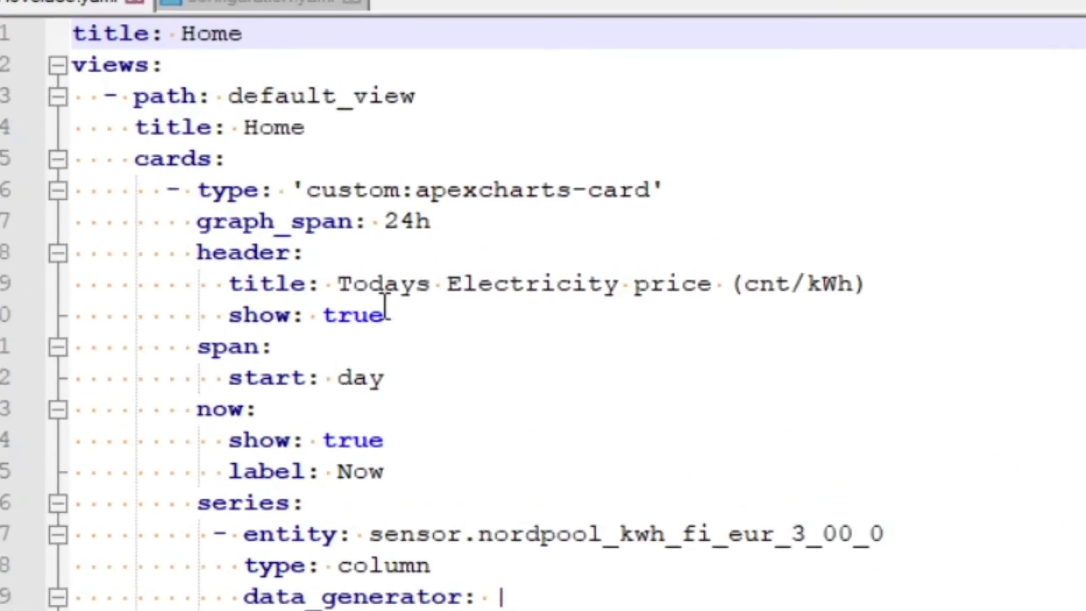
left_click_drag(333, 281, 882, 283)
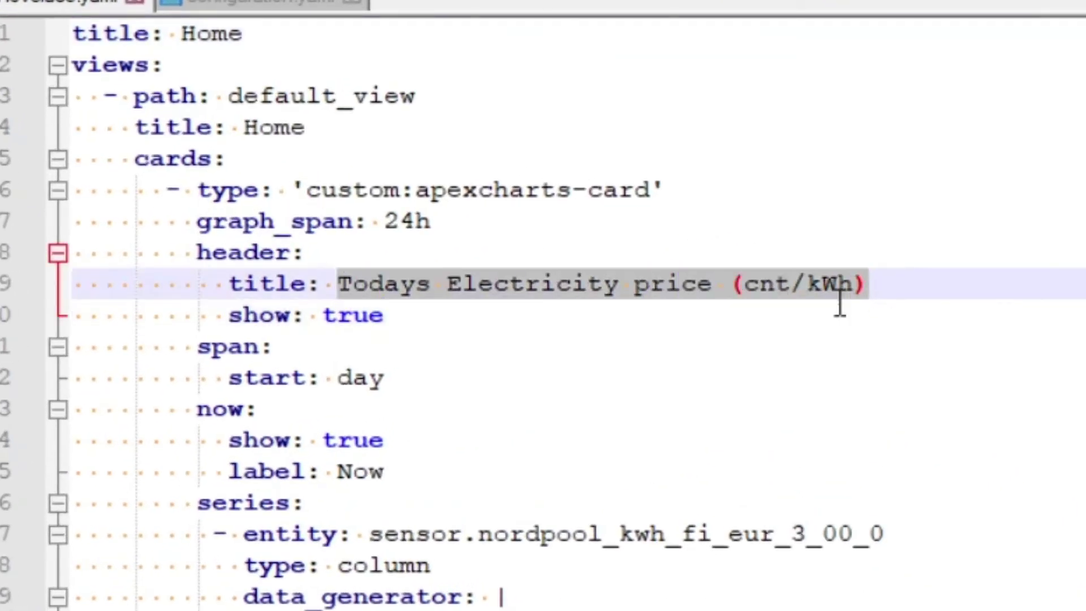
left_click(760, 286)
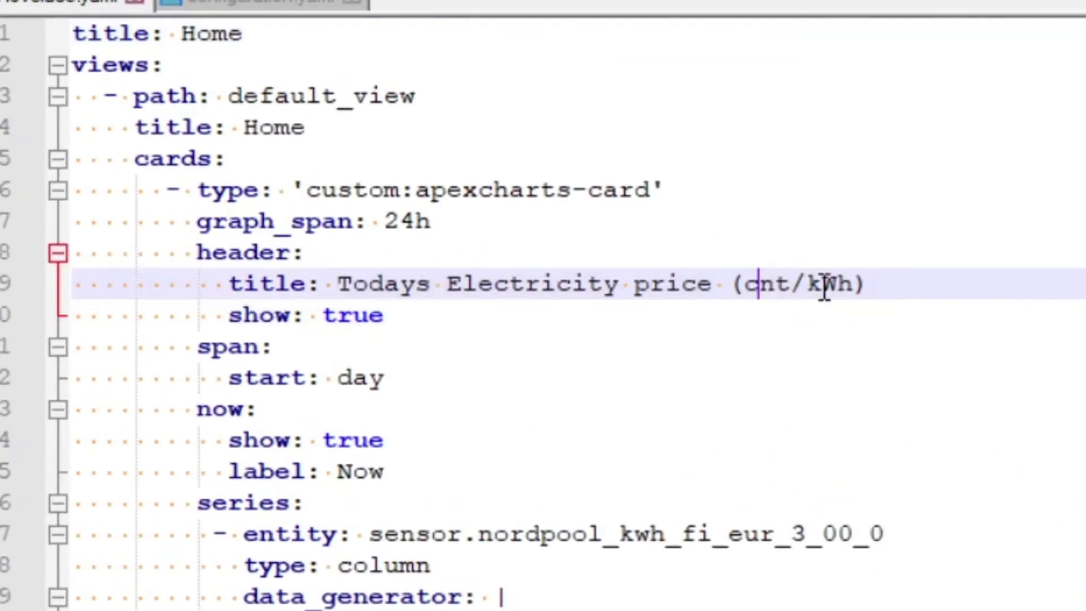
left_click(346, 310)
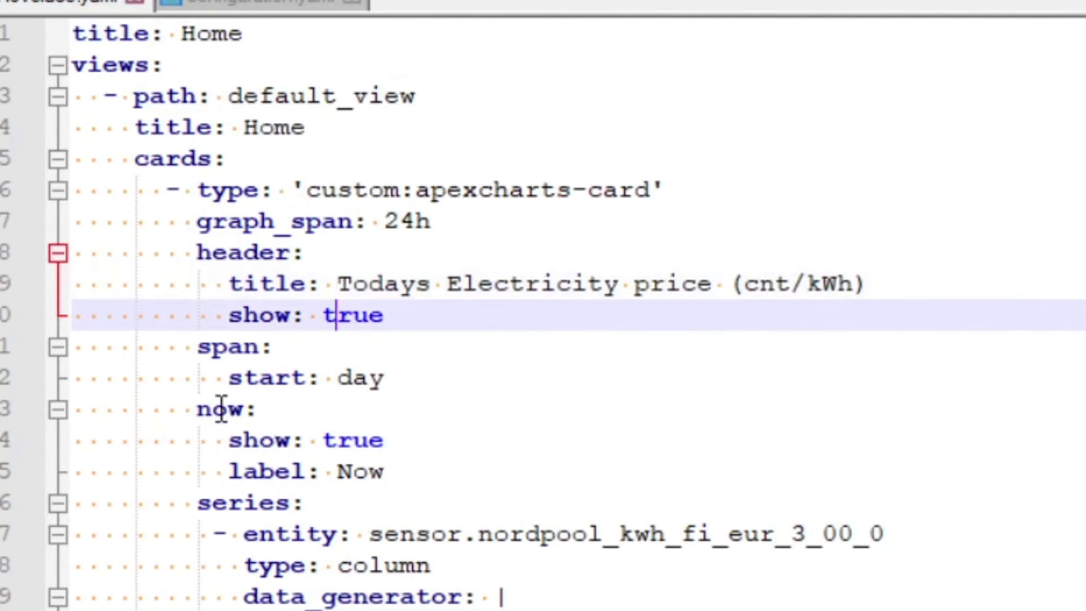
left_click_drag(385, 531, 883, 535)
left_click(406, 592)
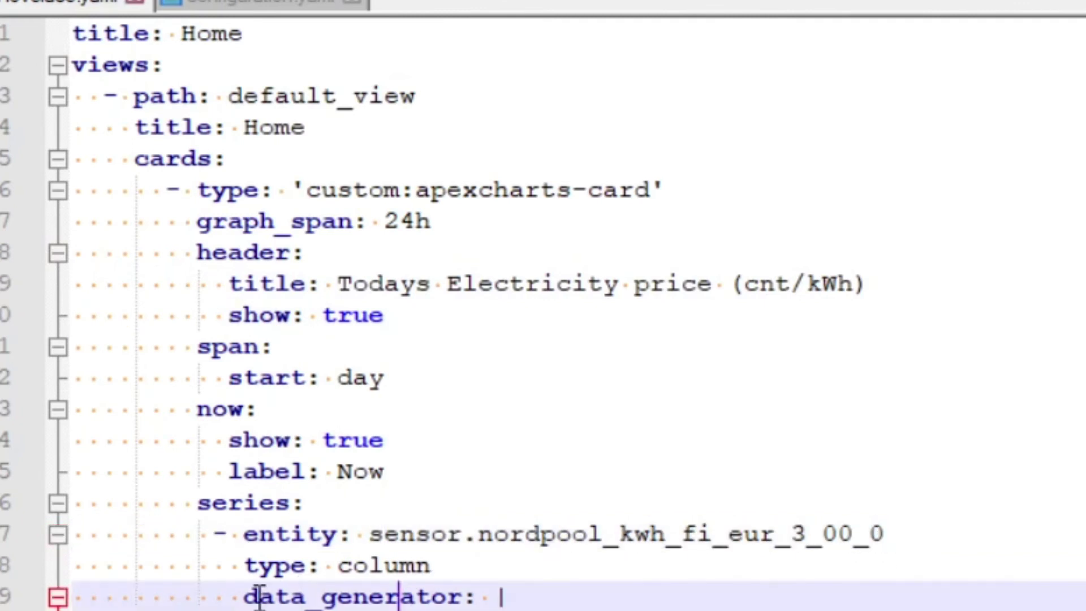
left_click_drag(243, 594, 355, 610)
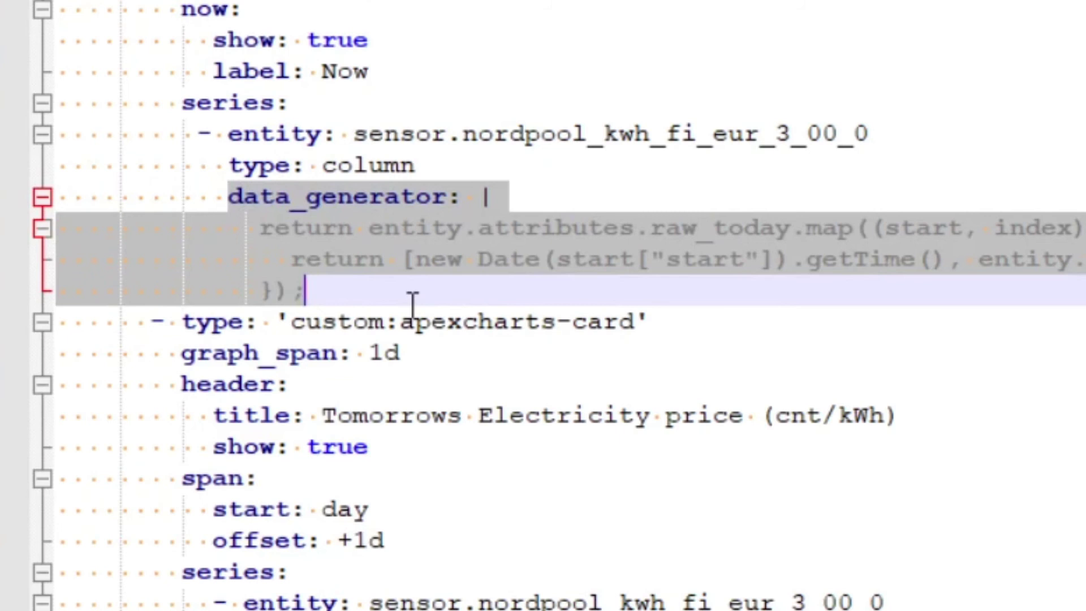
left_click(409, 304)
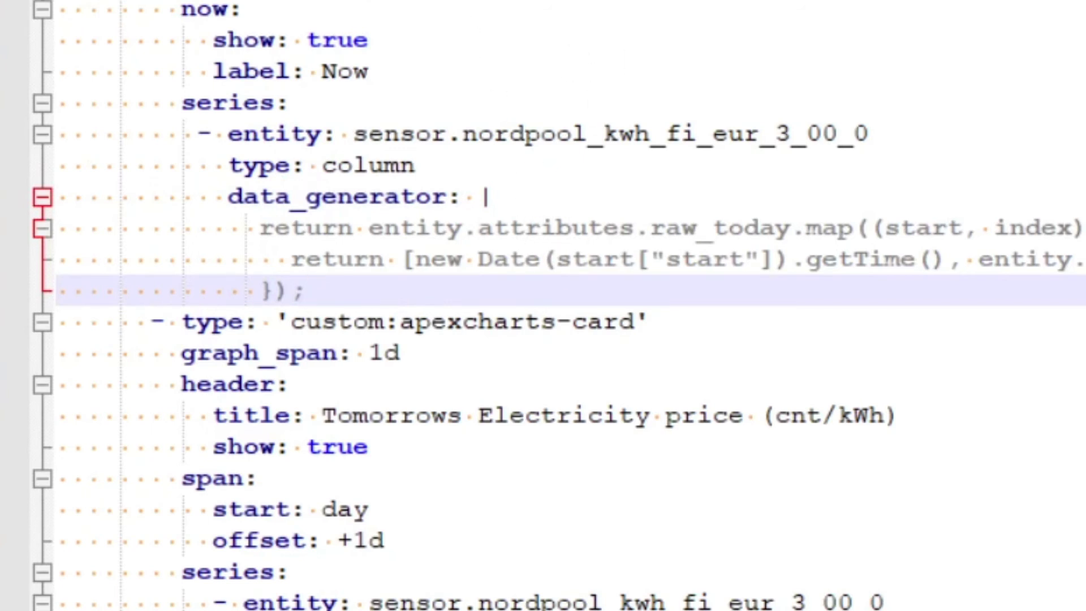
key("alt+Tab")
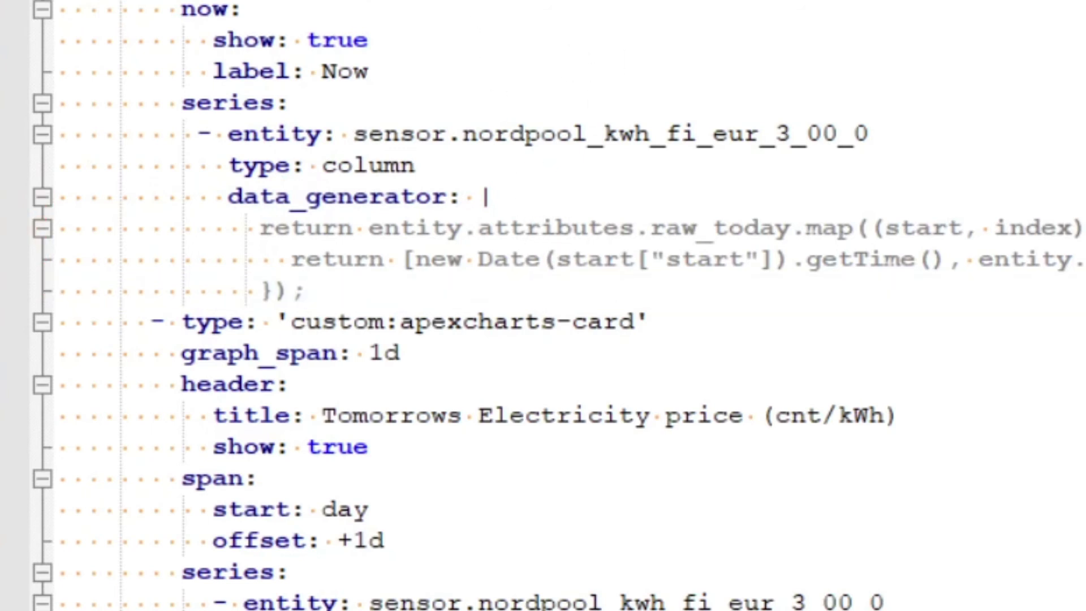